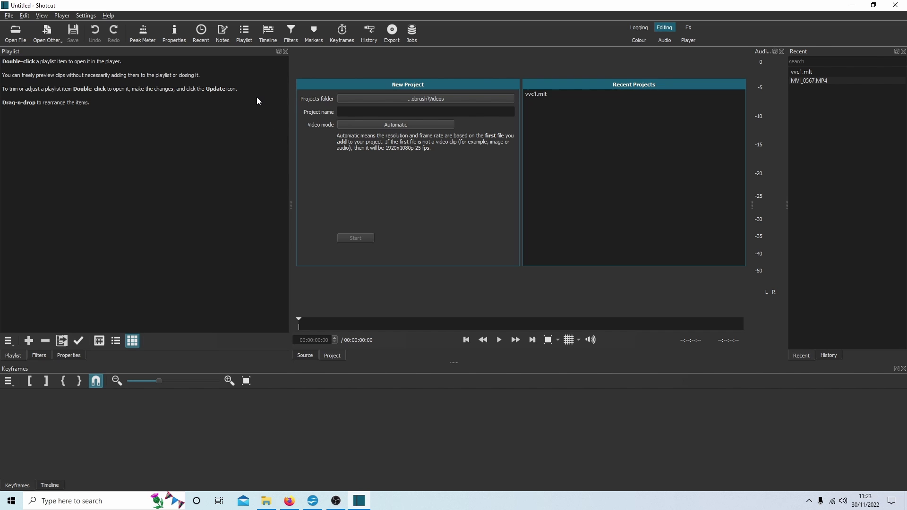
In Firefox, open the Shotcut: Quick And Easy Video Editing Tutorials For Beginners playlist from the channel's playlists.
click(290, 501)
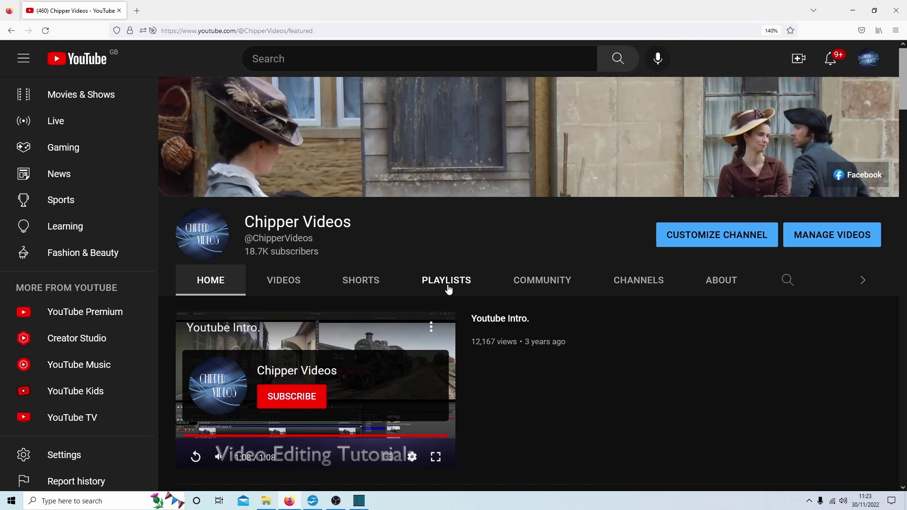
click(448, 289)
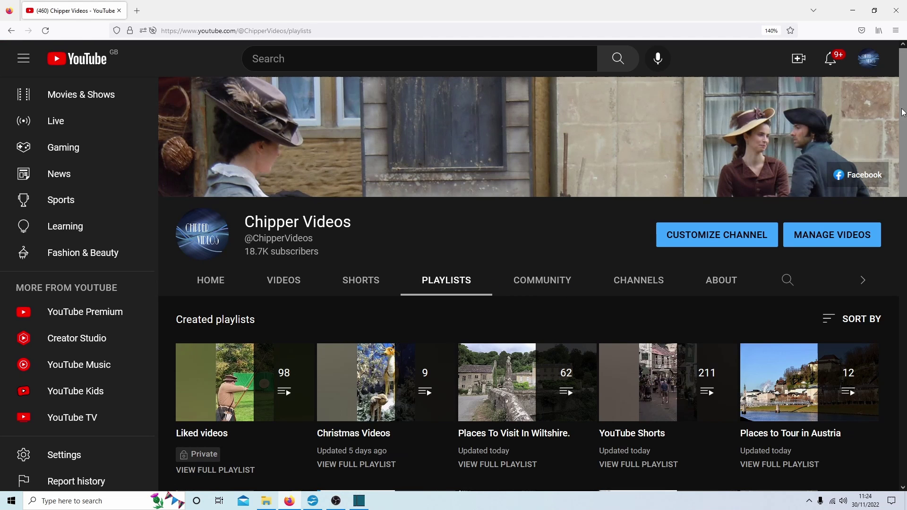
drag(905, 97, 859, 303)
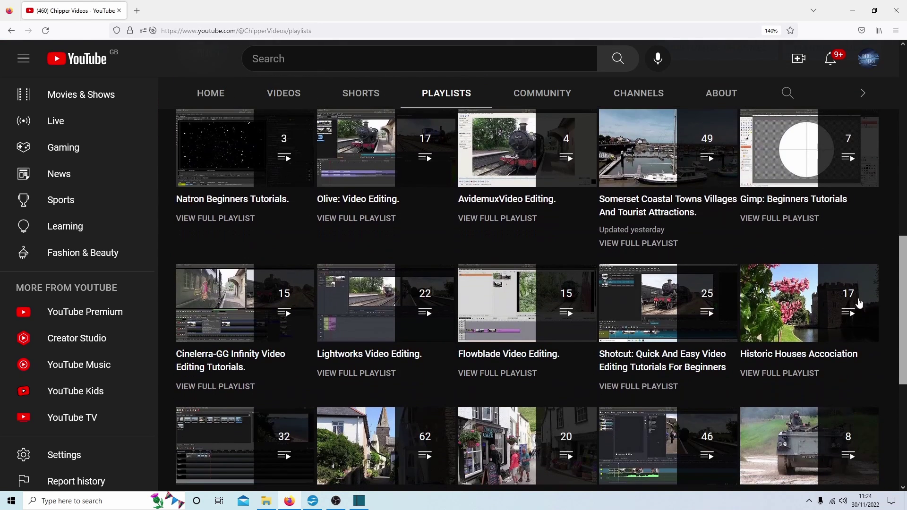
click(635, 387)
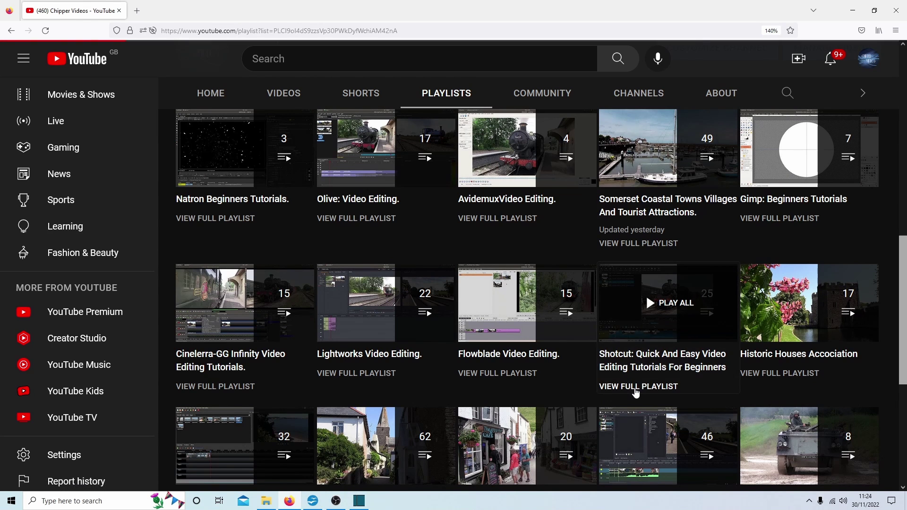
scroll(629, 227, down, 12)
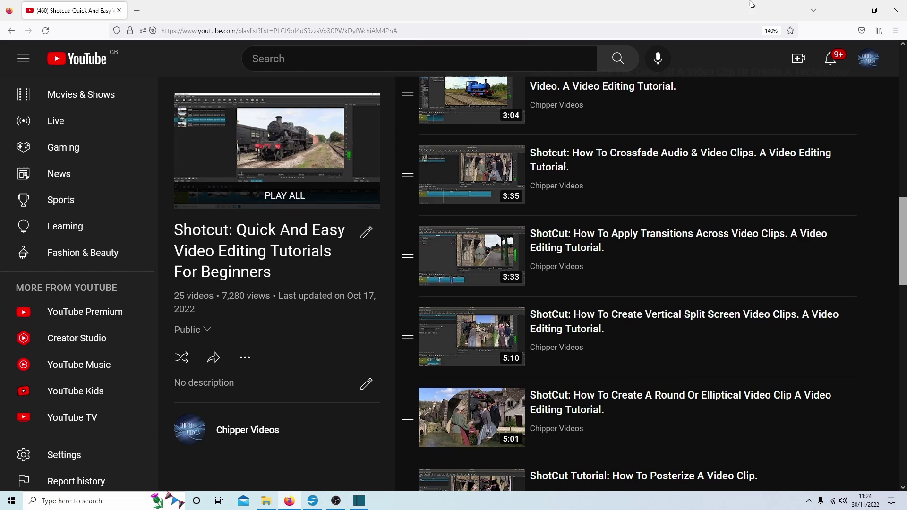
Back in Shotcut's New Project panel, enter VCC2 as the project name.
click(853, 10)
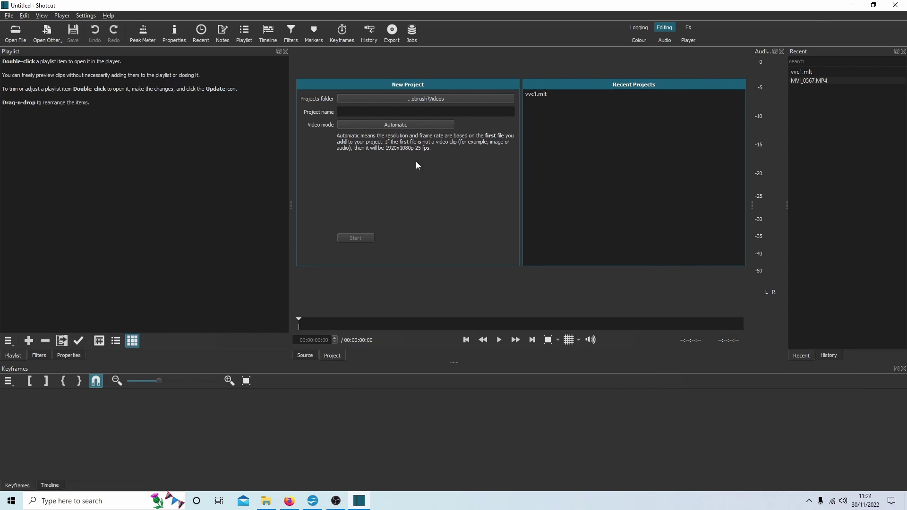
click(344, 112)
text(VCC2)
Choose Non-Broadcast > Vertical HD 30 fps as the project's video mode.
click(392, 124)
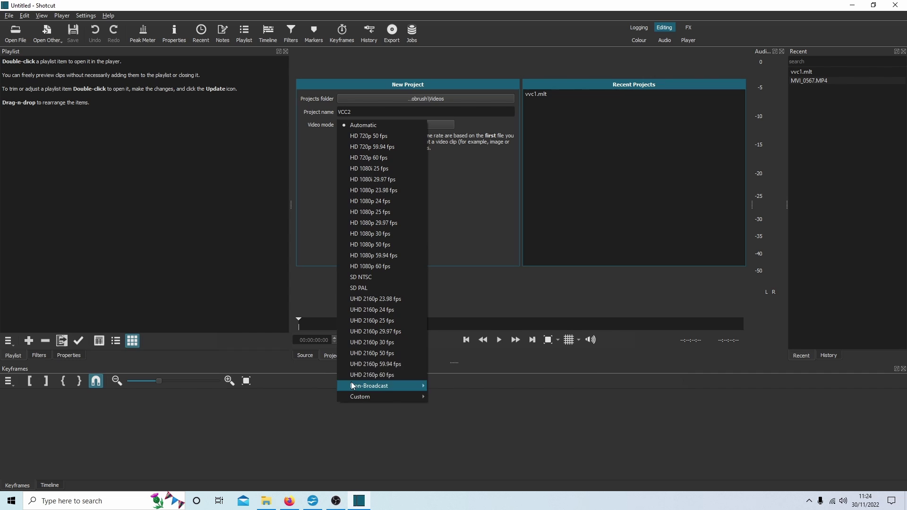
mouse_move(367, 388)
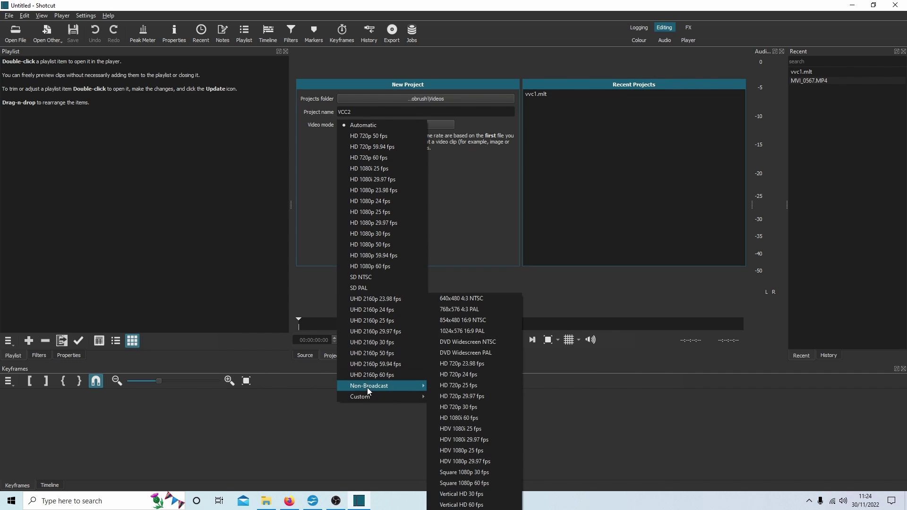
click(471, 493)
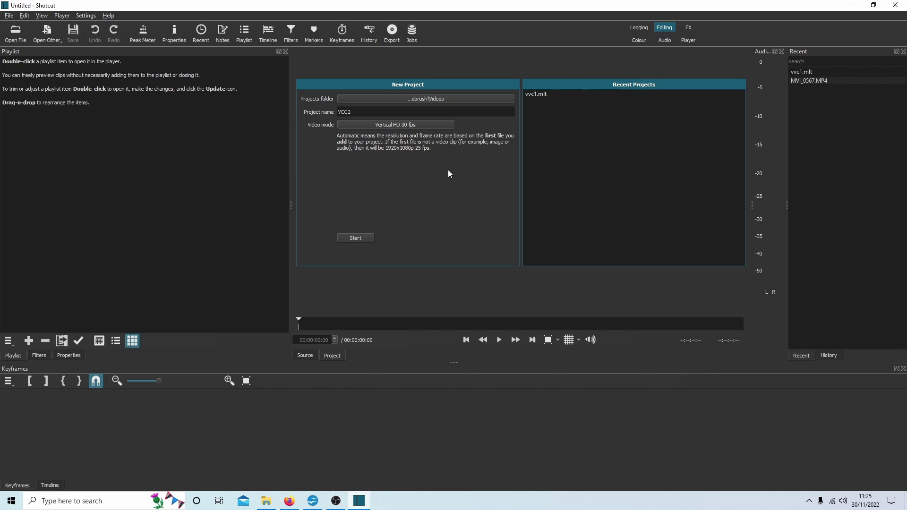
Start the VCC2 project, try the Logging layout, then return to the Editing layout.
click(355, 239)
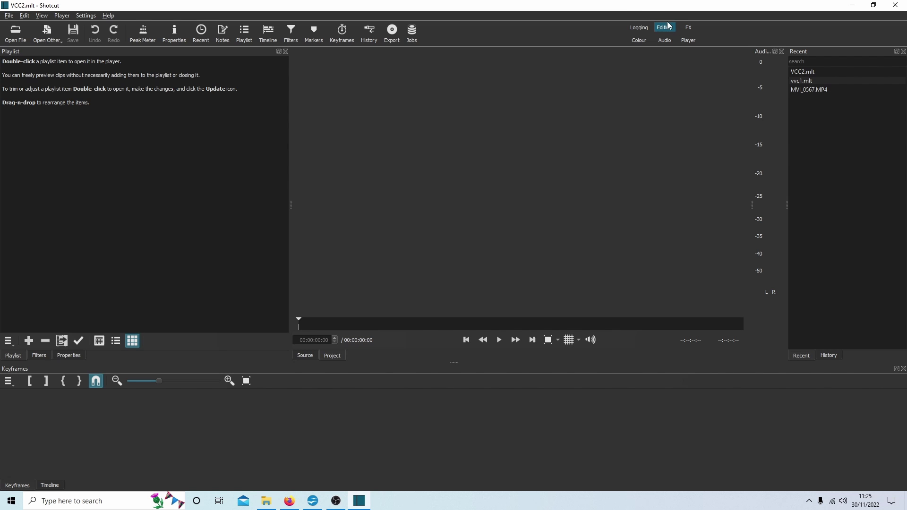
click(639, 27)
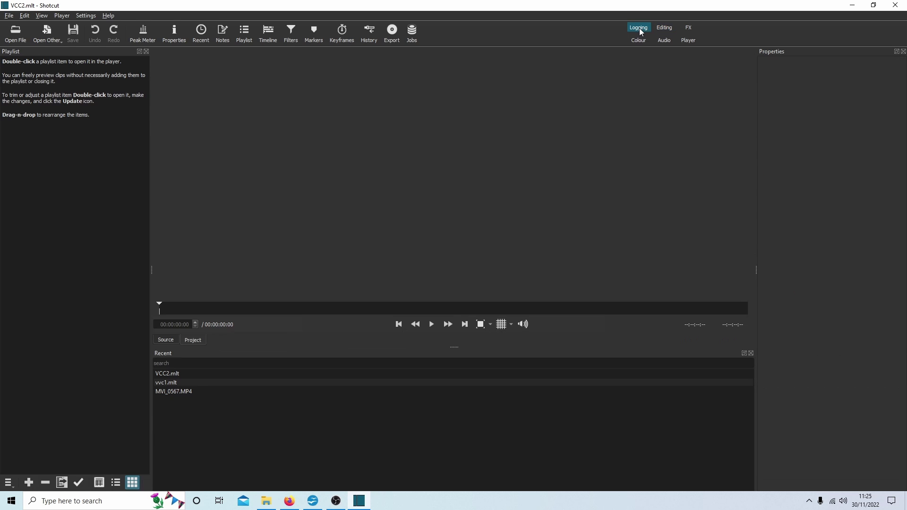
click(664, 27)
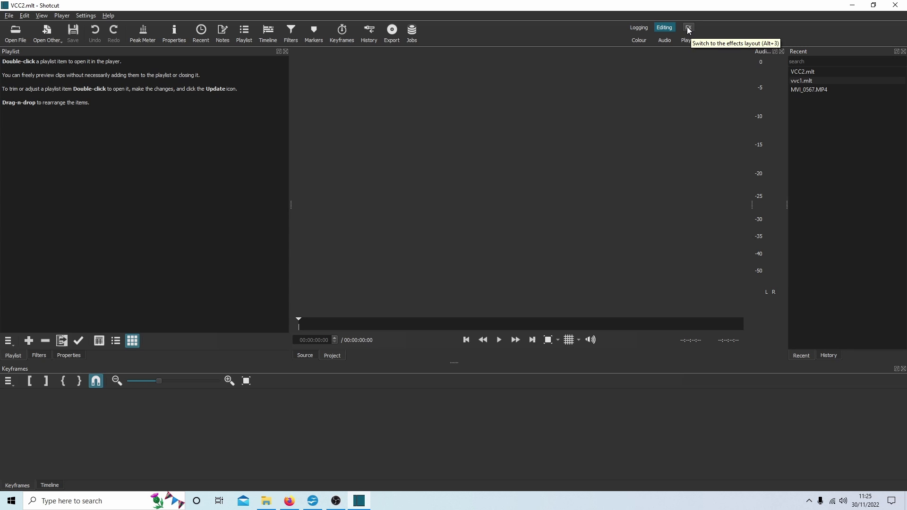
click(687, 28)
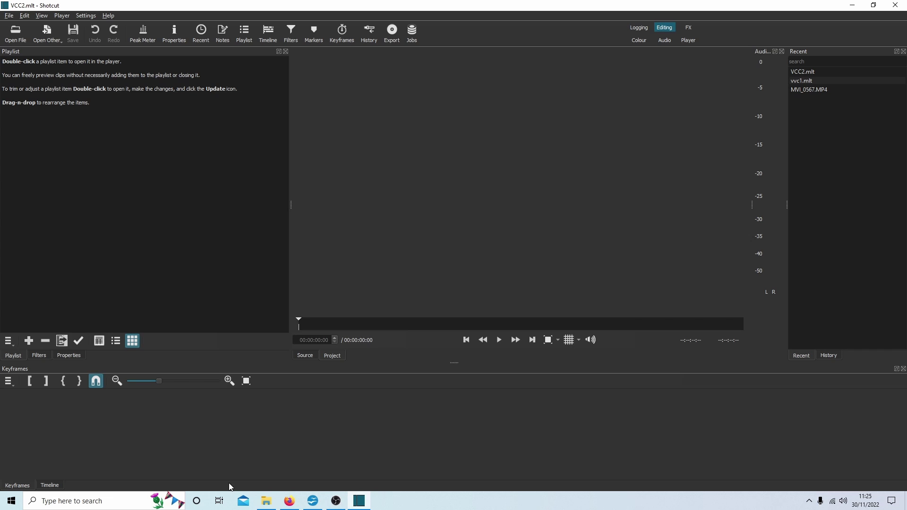
Drag MVI_0567.MP4 from File Explorer into Shotcut's Playlist panel.
click(267, 502)
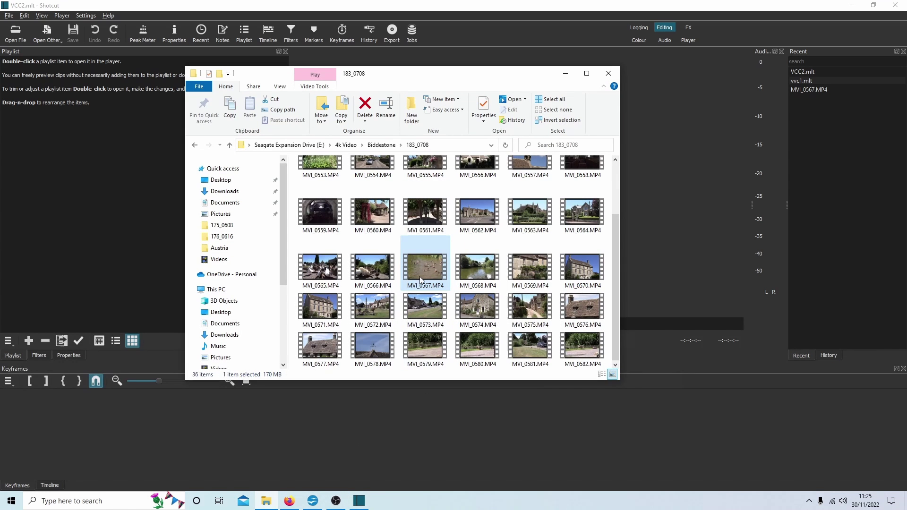
drag(422, 279, 52, 147)
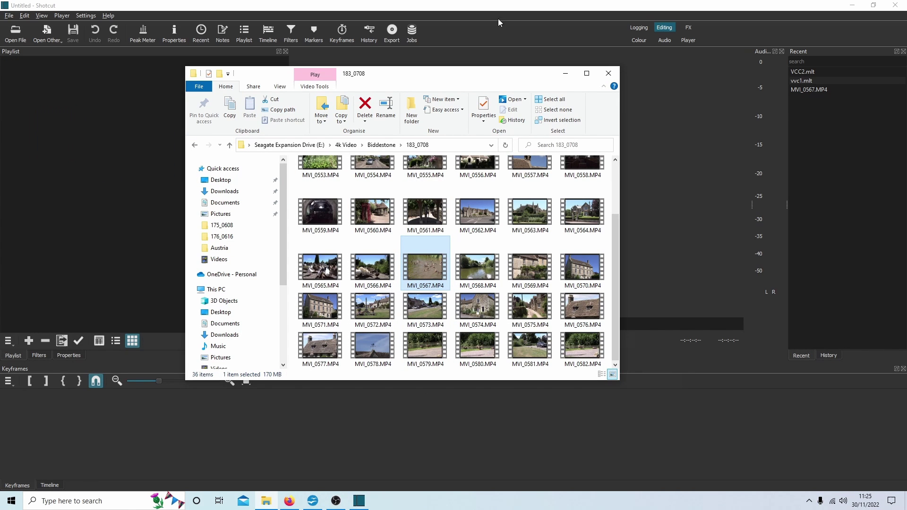
click(562, 65)
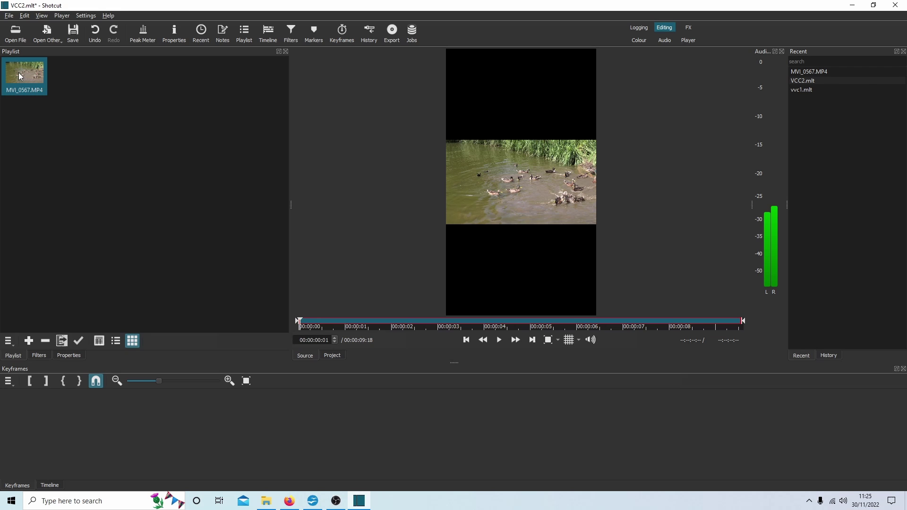
drag(19, 76, 76, 433)
Show the Timeline and drag the MVI_0567.MP4 playlist clip onto track V1.
click(50, 486)
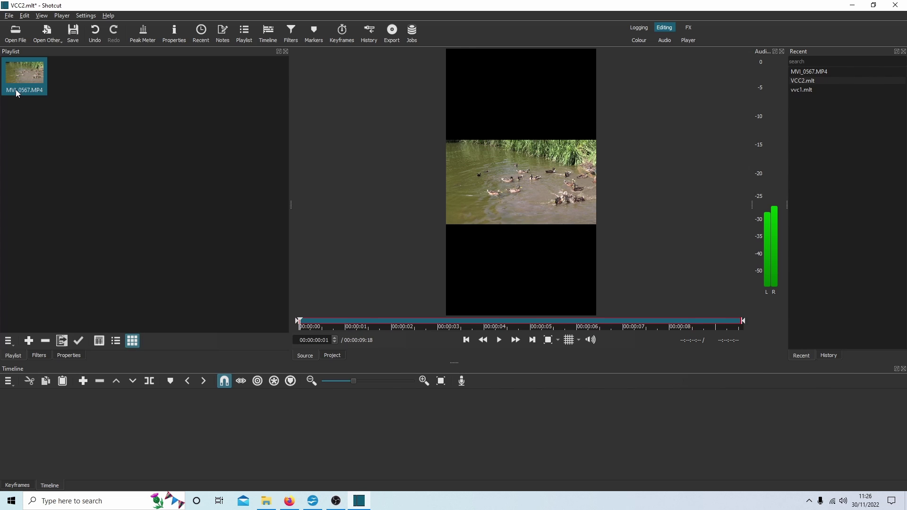
drag(17, 91, 108, 427)
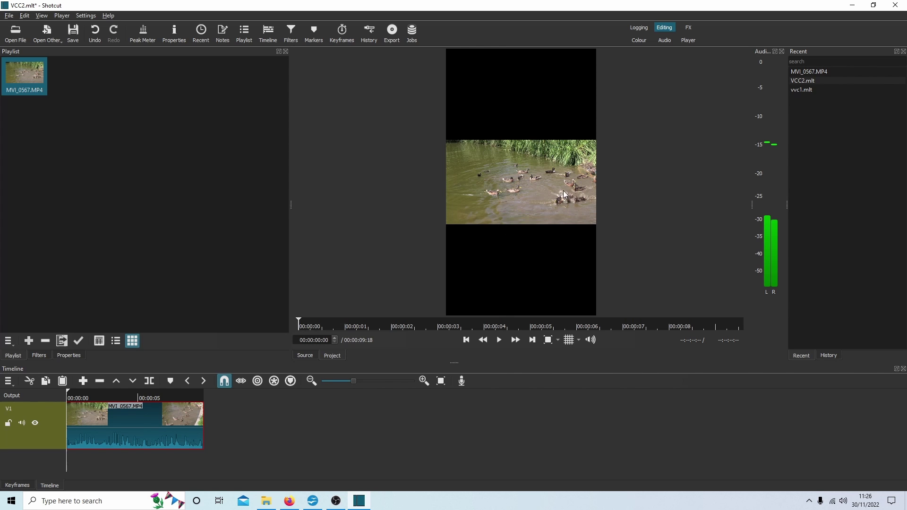
Open the clip's Filters panel and its + filter chooser.
click(39, 355)
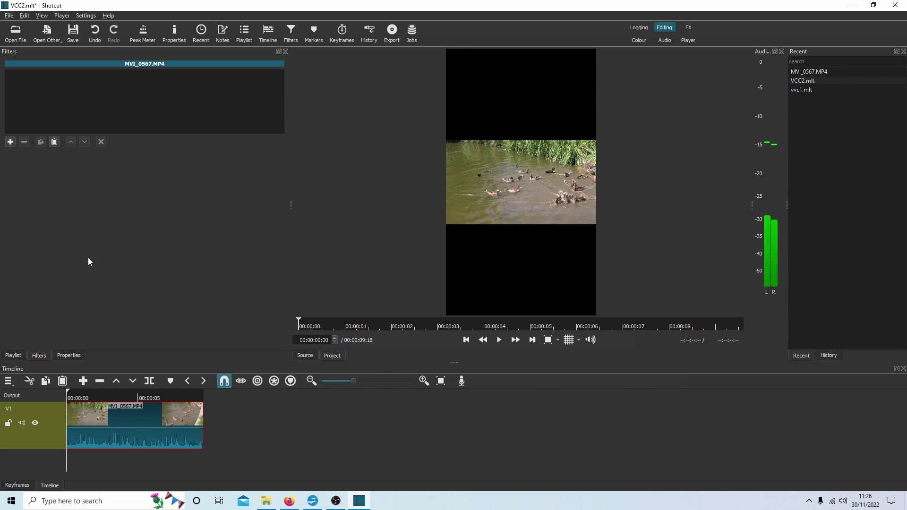
click(10, 142)
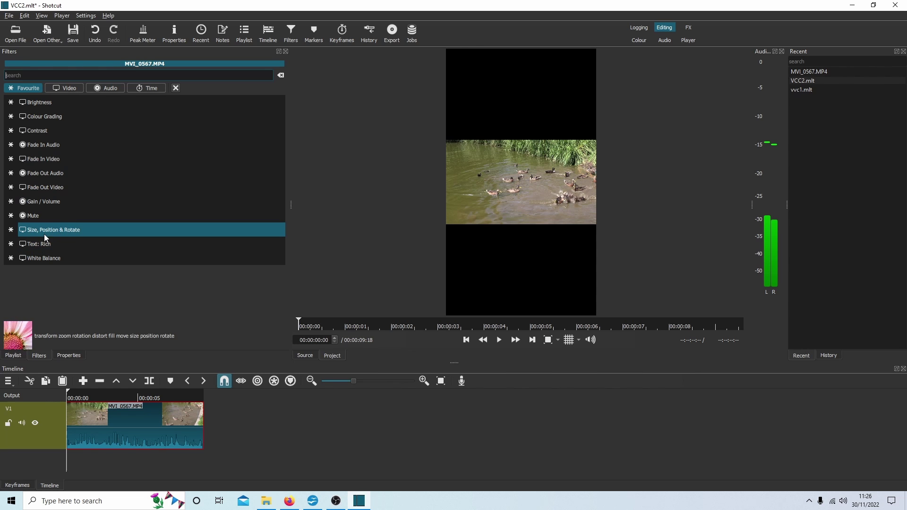
Add a Size, Position & Rotate filter and set its Zoom to about 317.9%.
click(70, 231)
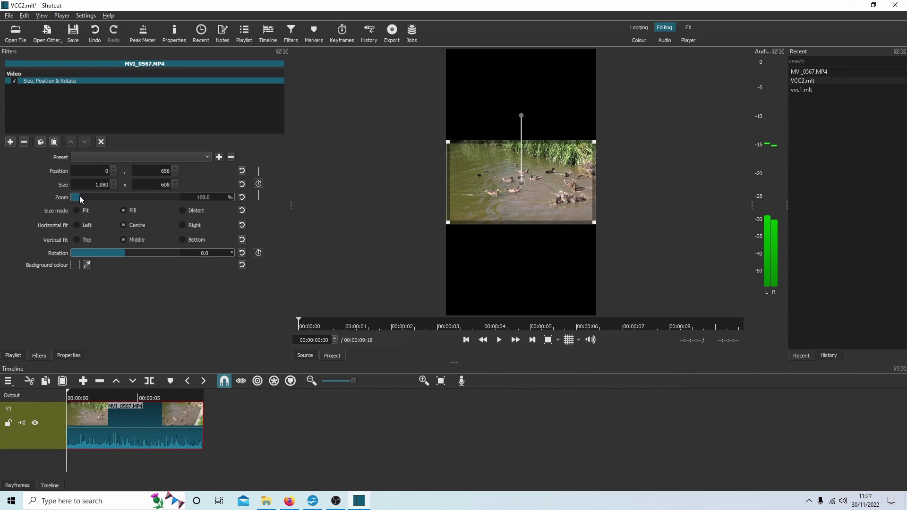
drag(81, 198, 107, 196)
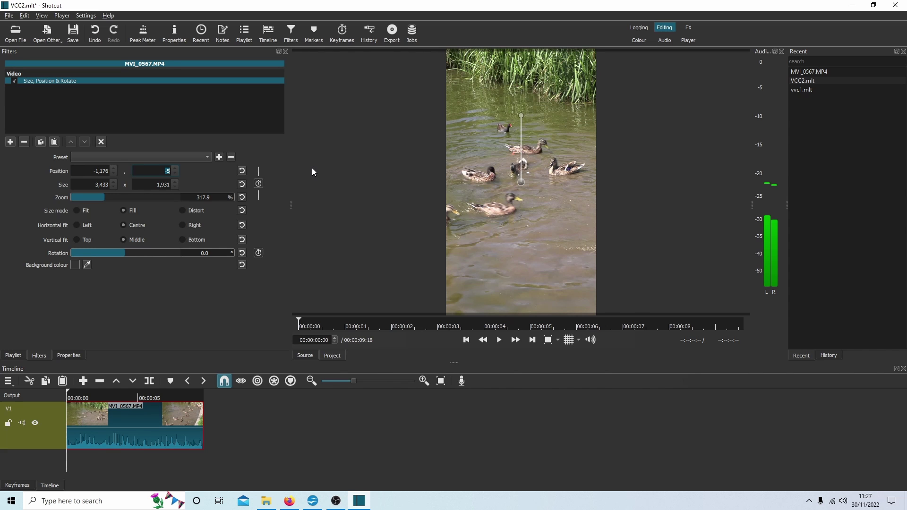
Shift the zoomed video in the preview so Position reads -935, 0.
text(0)
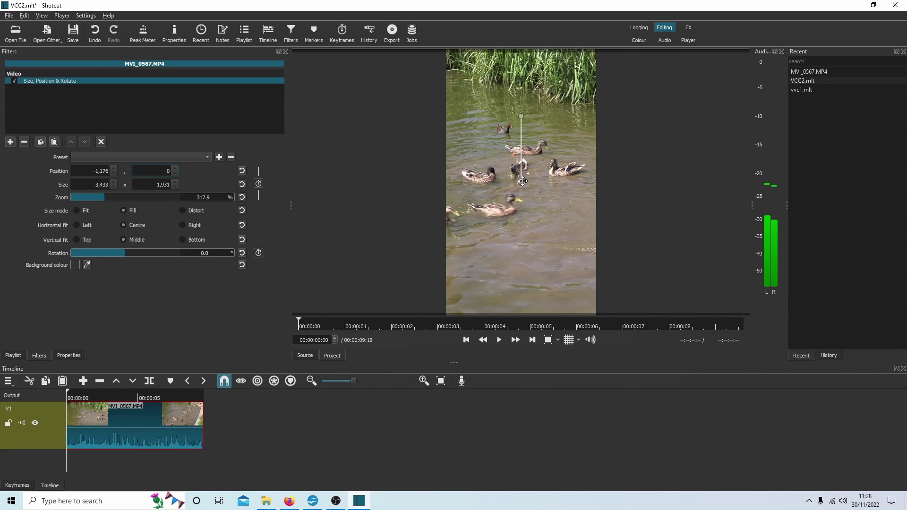
drag(522, 183, 560, 182)
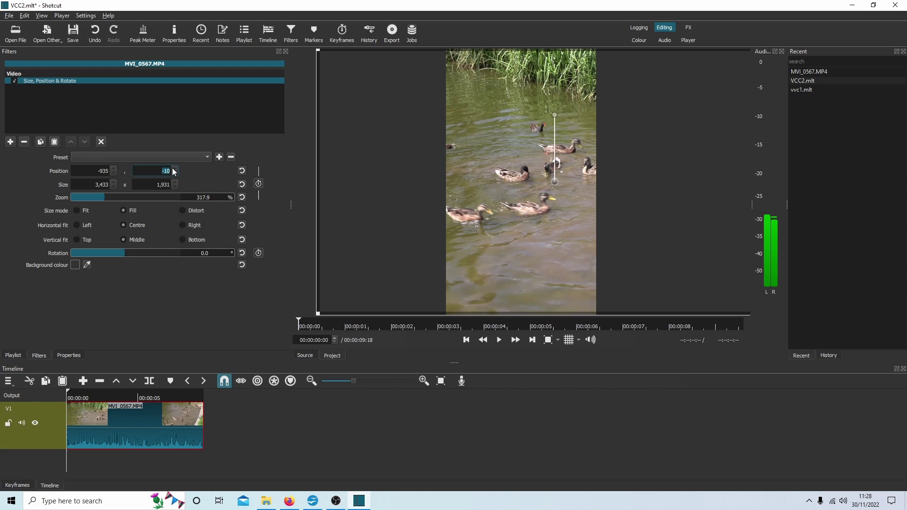
text(0)
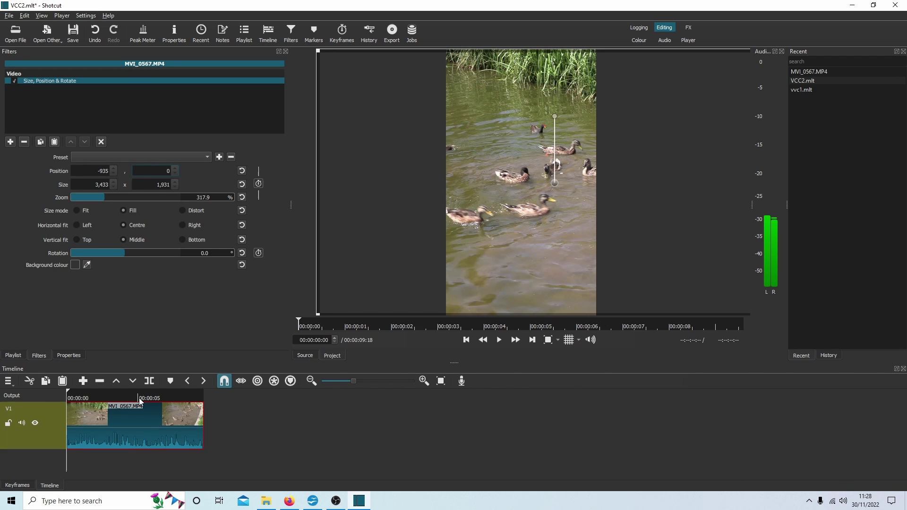
Mute V1's audio, play the zoomed clip through, and return the playhead to the start.
click(21, 423)
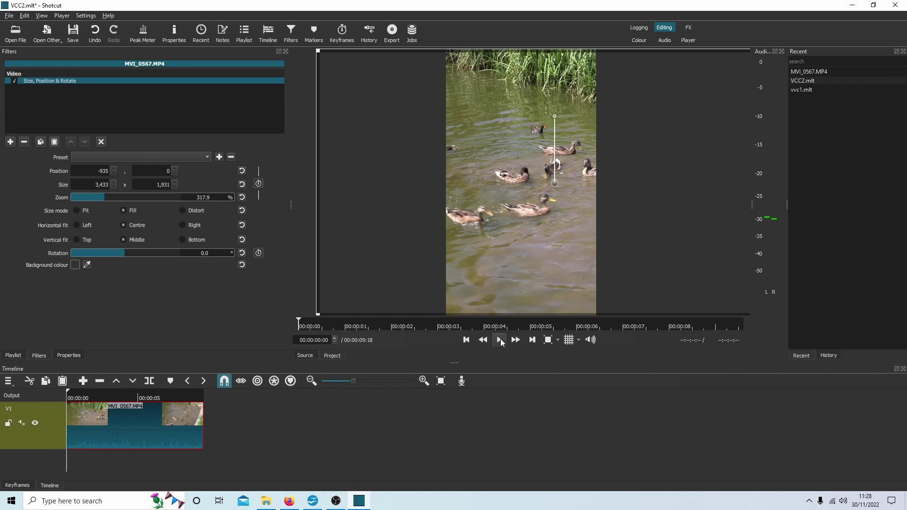
click(500, 338)
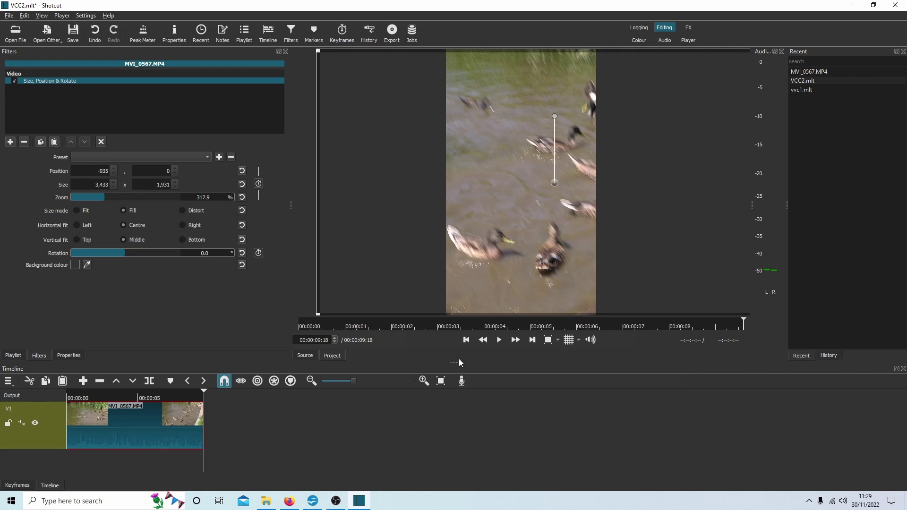
click(466, 340)
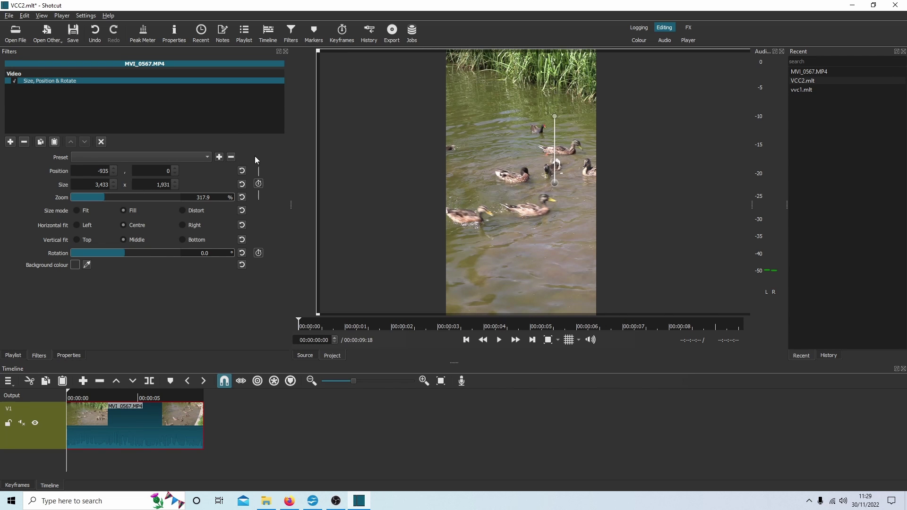
Enable Size/Position keyframes and add an end keyframe with the video shifted left to -2,291, 0.
click(259, 184)
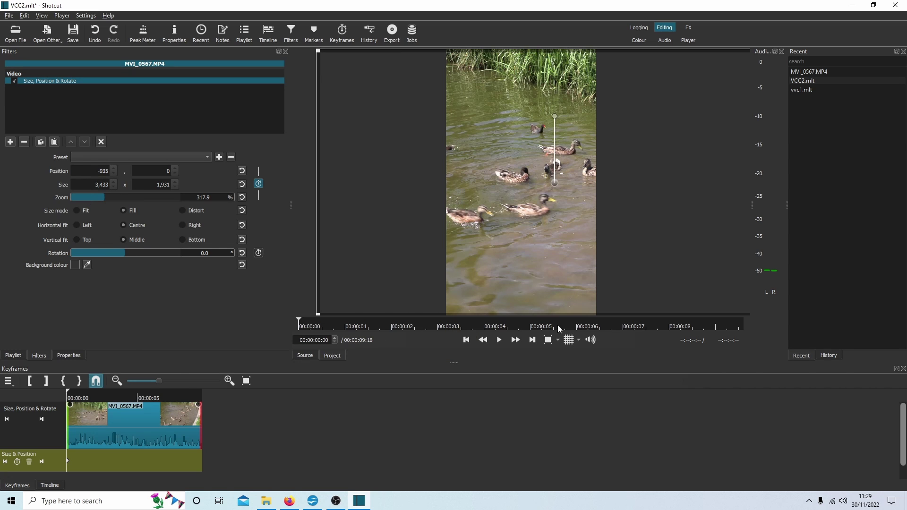
click(531, 340)
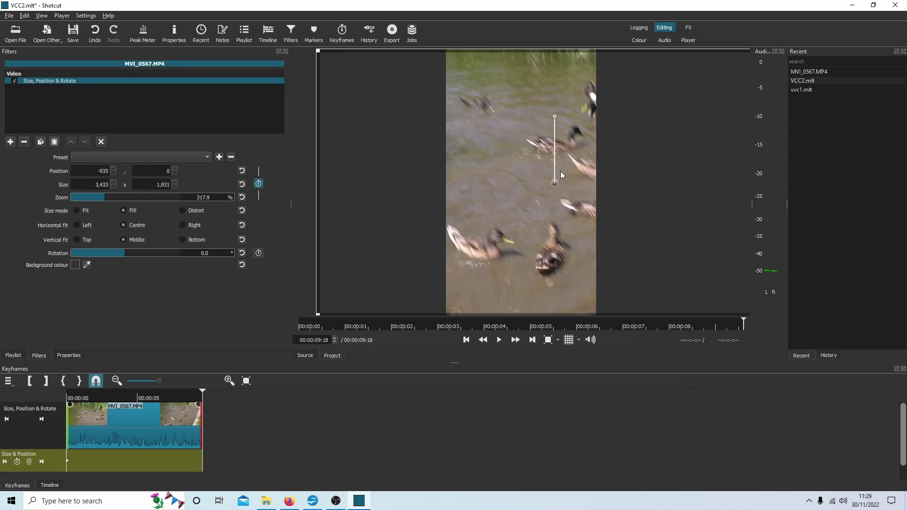
drag(551, 180, 362, 180)
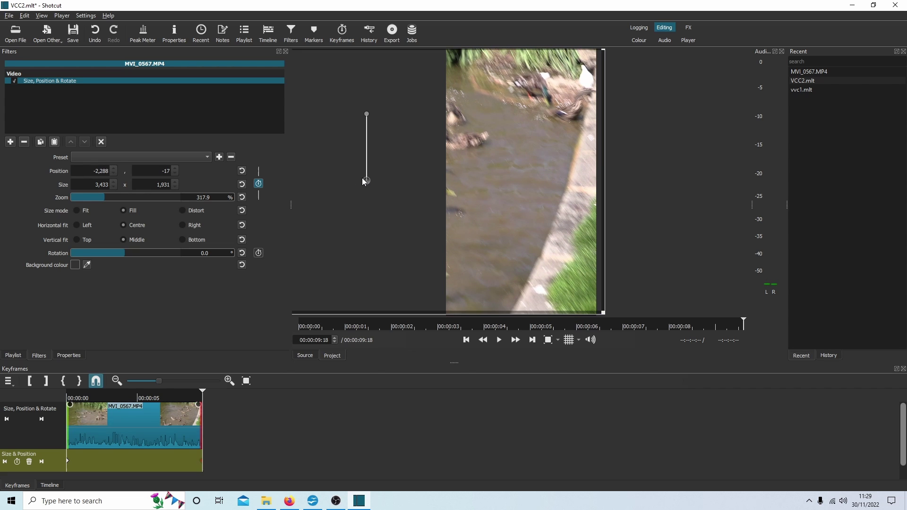
double_click(161, 169)
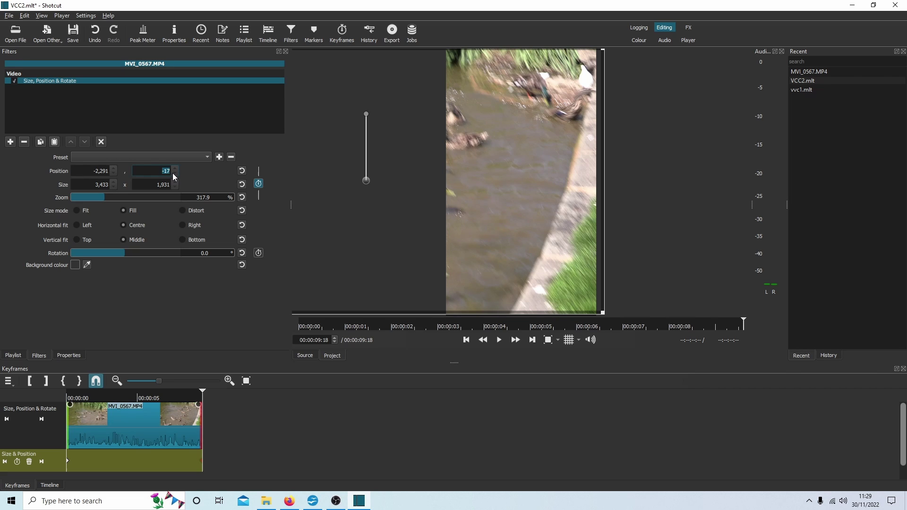
text(0)
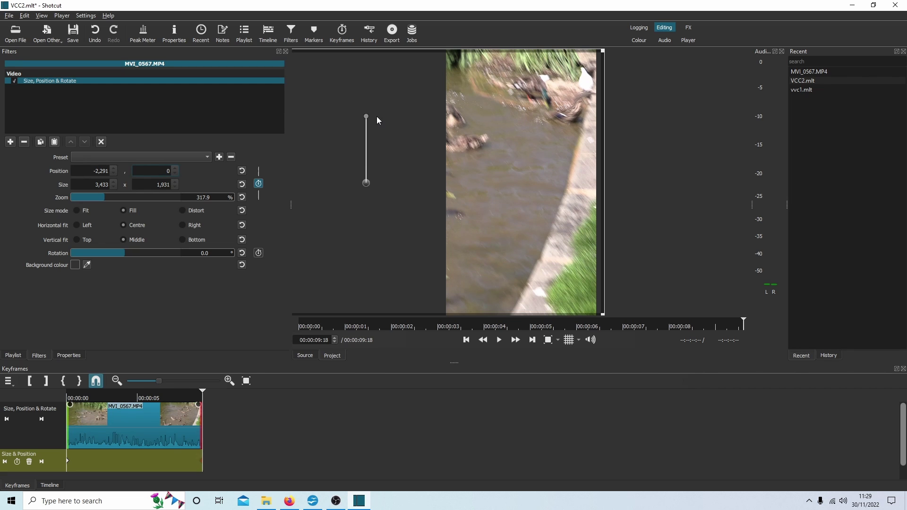
click(466, 340)
click(500, 340)
Show the Export panel's preset list for exporting from the Timeline.
click(394, 32)
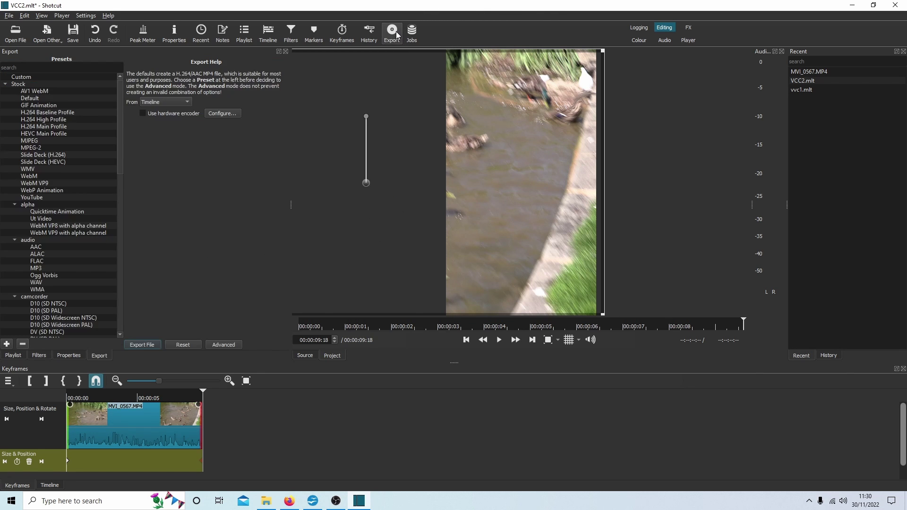